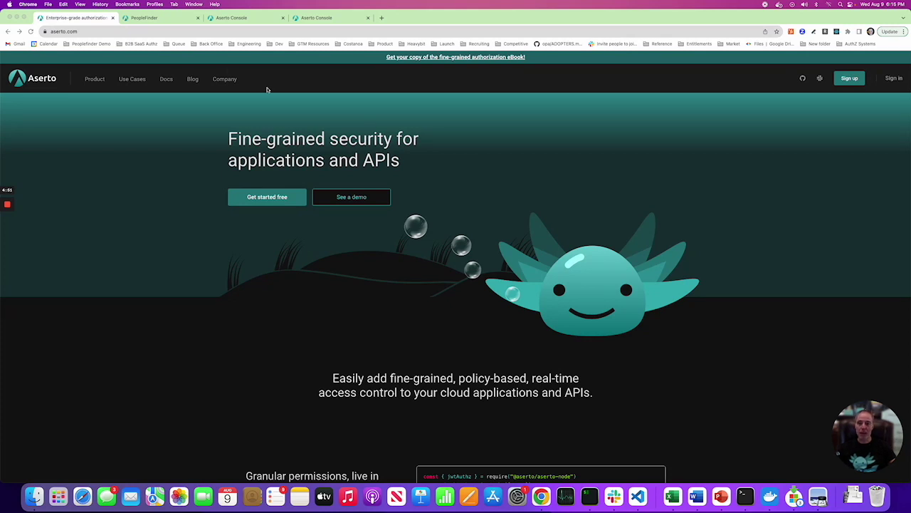
# Switch from the Aserto homepage to the PeopleFinder app's People directory
pyautogui.click(171, 18)
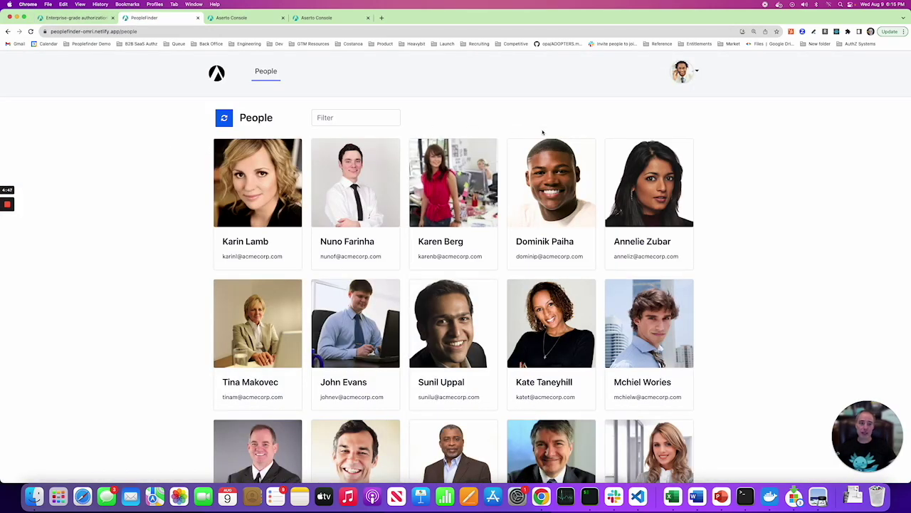
pyautogui.click(680, 71)
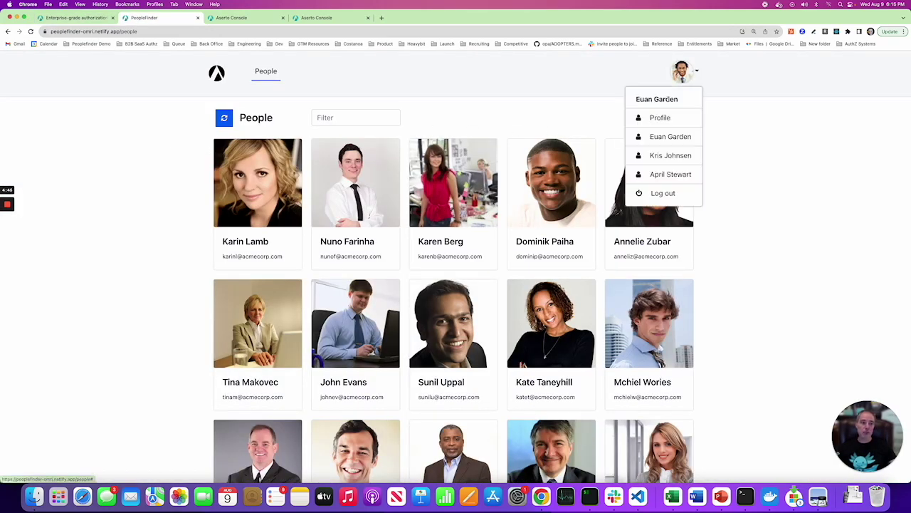
pyautogui.click(596, 72)
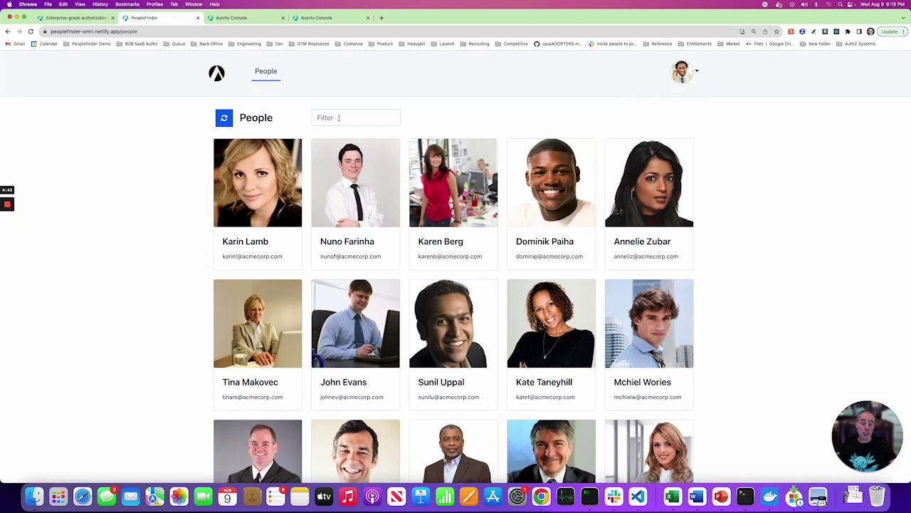
pyautogui.click(250, 180)
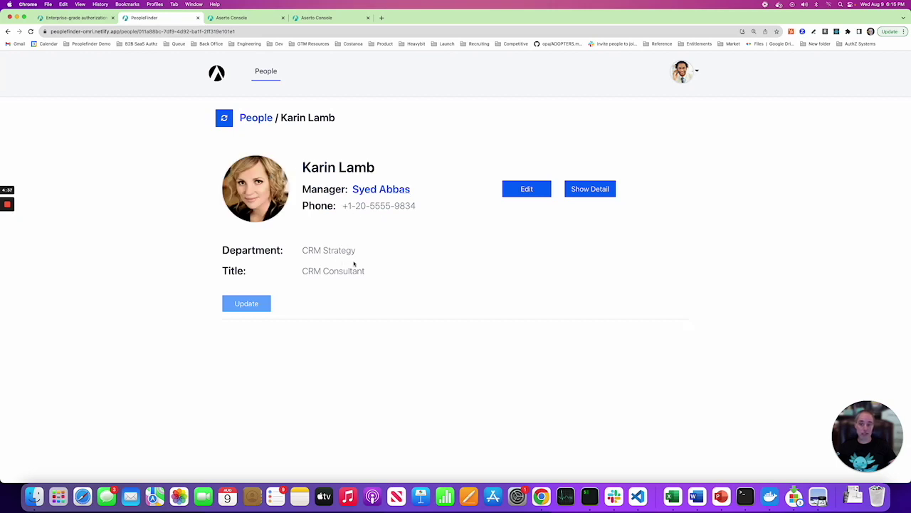
pyautogui.click(527, 189)
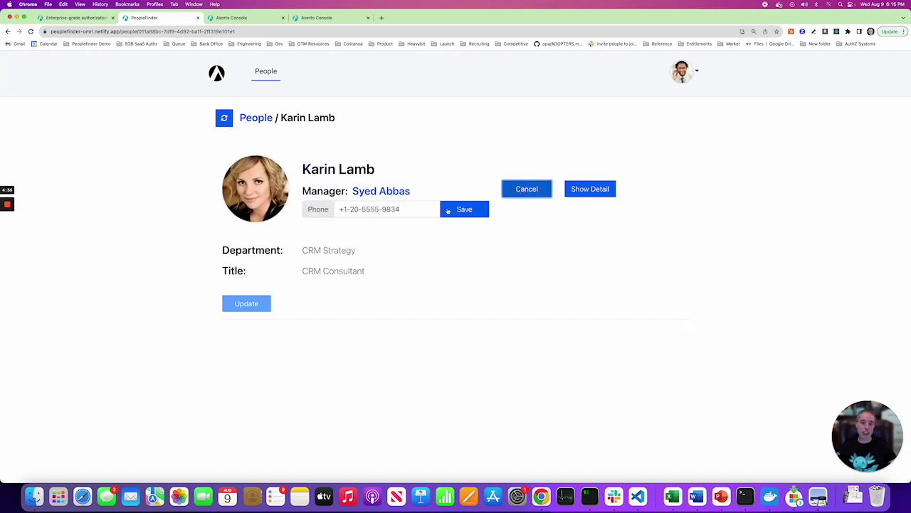
pyautogui.click(464, 209)
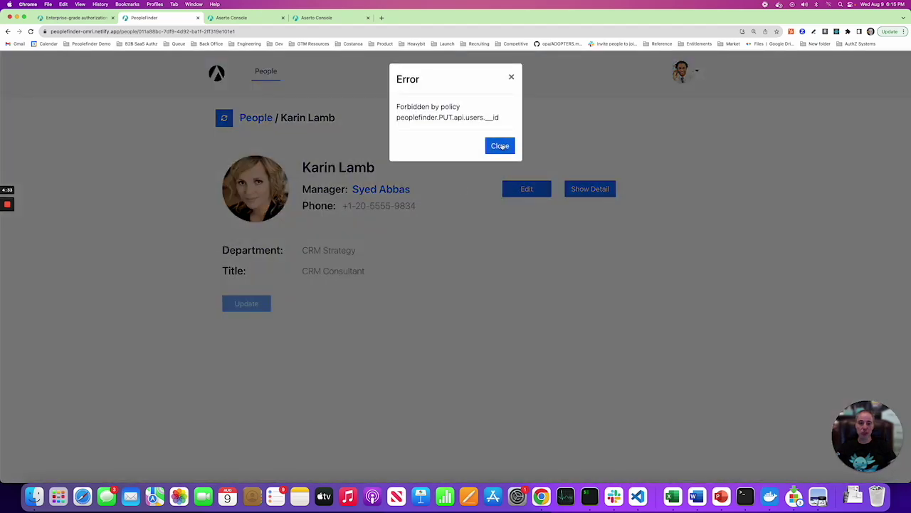
pyautogui.click(502, 146)
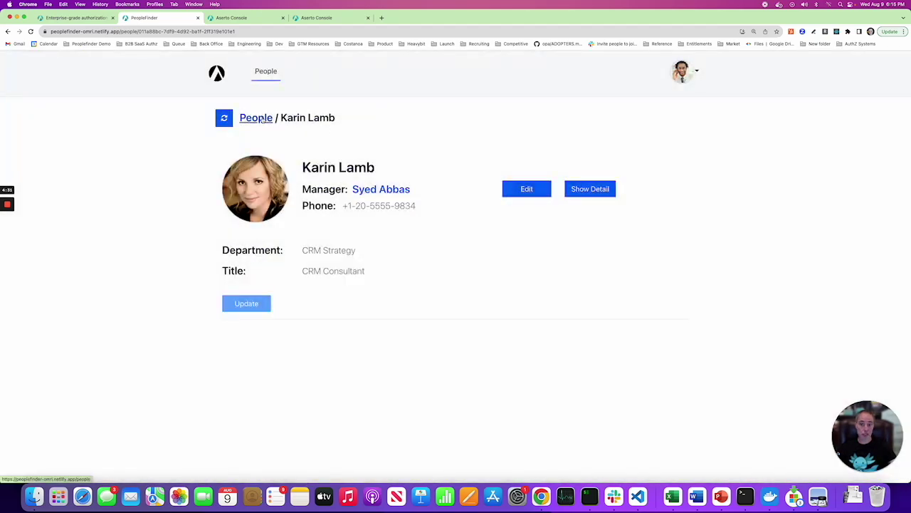
pyautogui.click(260, 118)
# Filter the people list by the Salesperson's name and open his profile
pyautogui.click(338, 117)
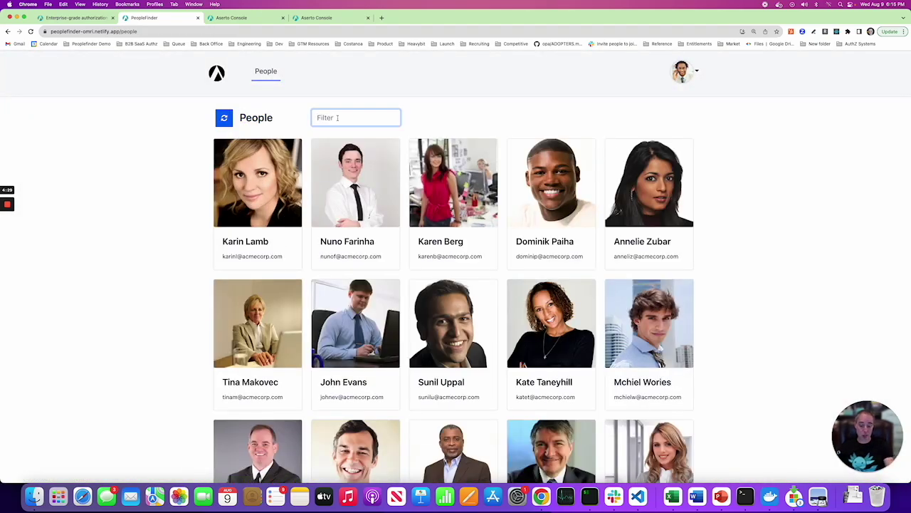
pyautogui.write('euan')
pyautogui.click(259, 182)
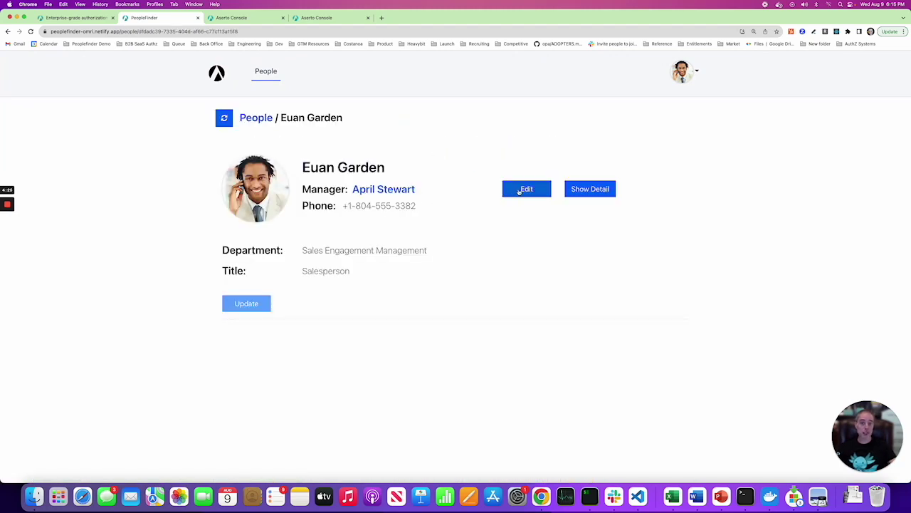
# Change the last digit of his phone number to 3 and save it
pyautogui.click(527, 189)
pyautogui.click(427, 207)
pyautogui.press('BackSpace')
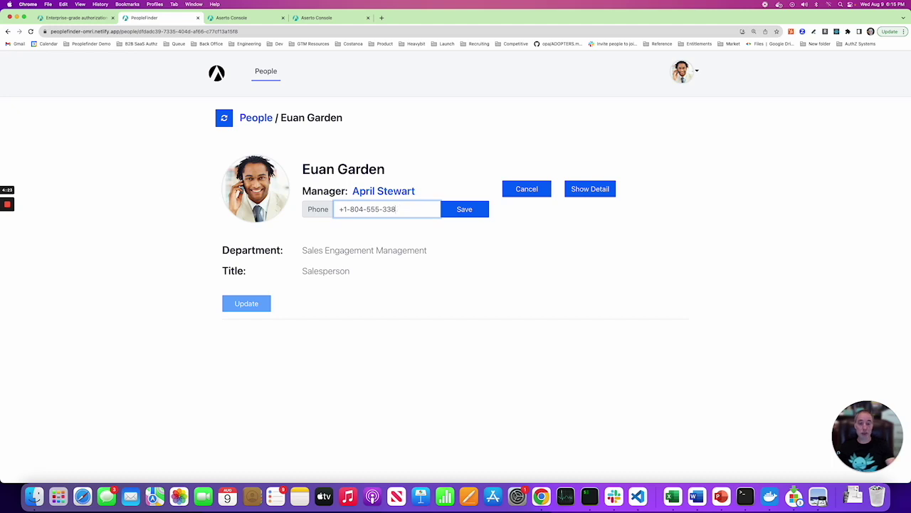
pyautogui.write('3')
pyautogui.click(464, 208)
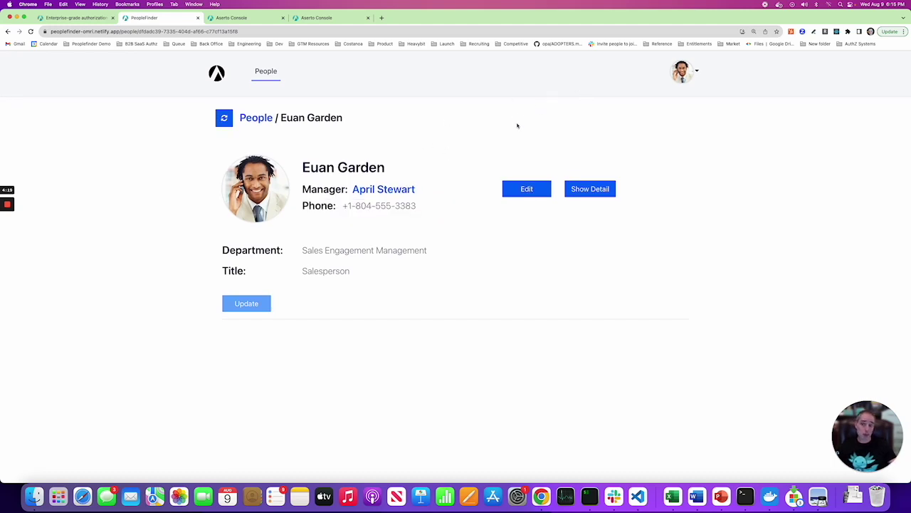
pyautogui.click(679, 76)
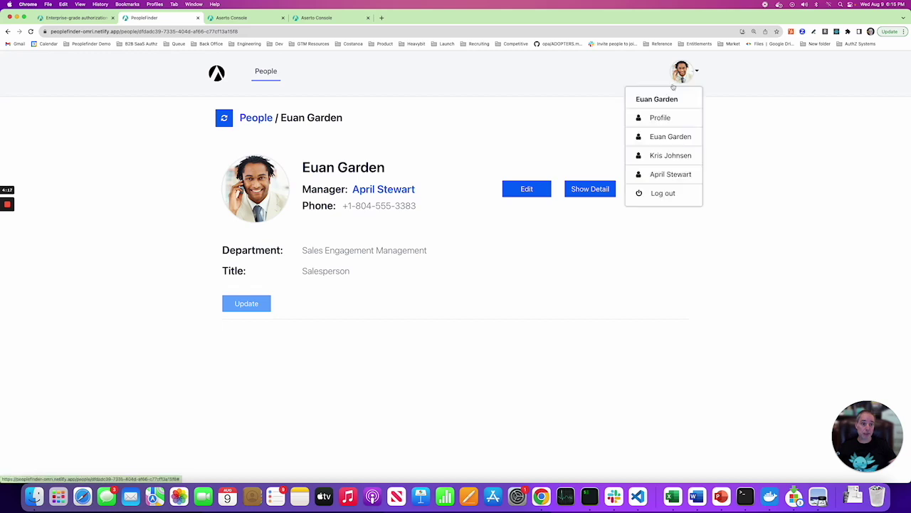
# As another user, toggle the Salesperson's JSON details, save his title unchanged, and return to People
pyautogui.click(666, 155)
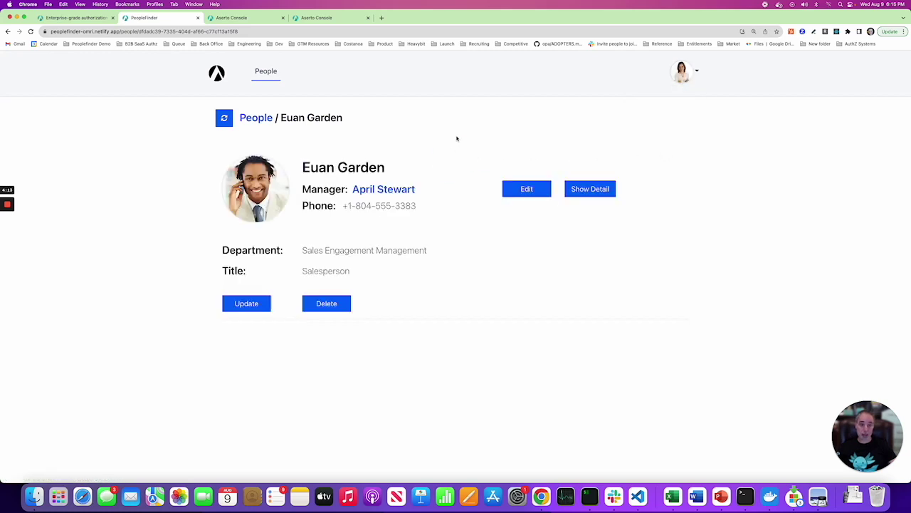
pyautogui.click(586, 191)
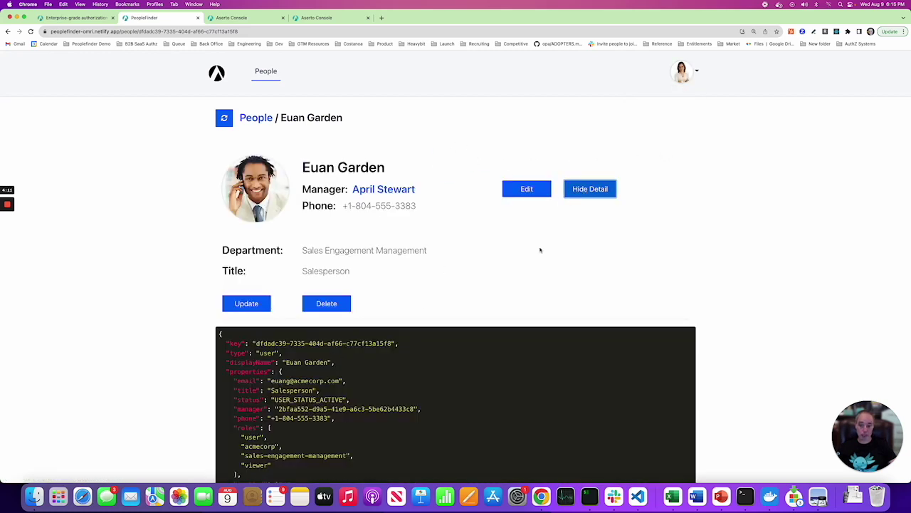
pyautogui.click(604, 195)
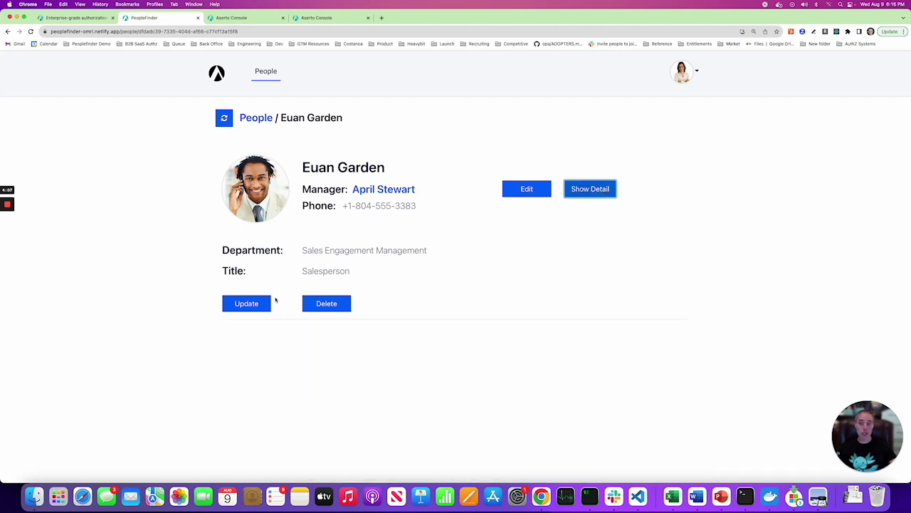
pyautogui.click(243, 305)
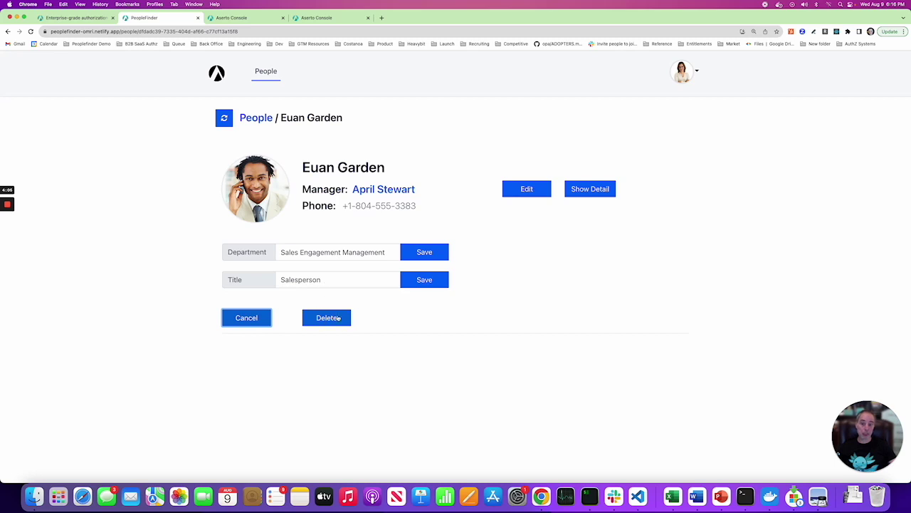
pyautogui.click(426, 279)
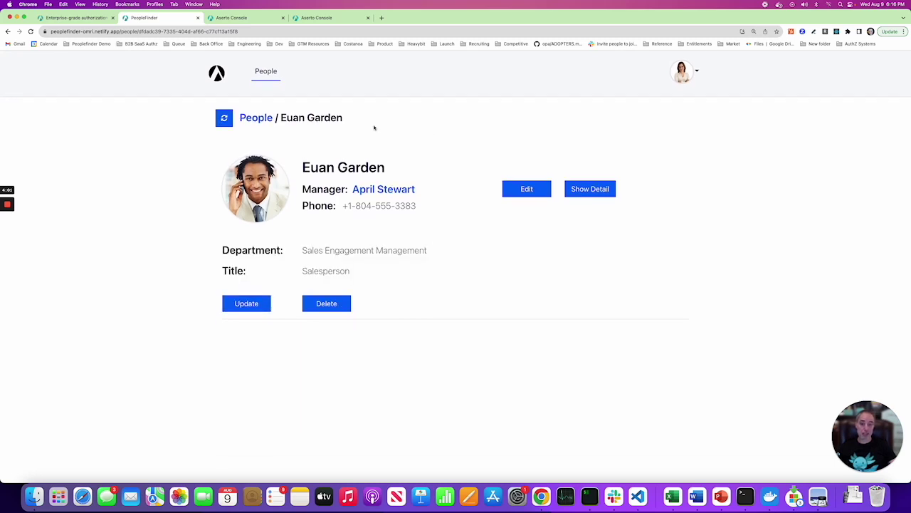
pyautogui.click(256, 118)
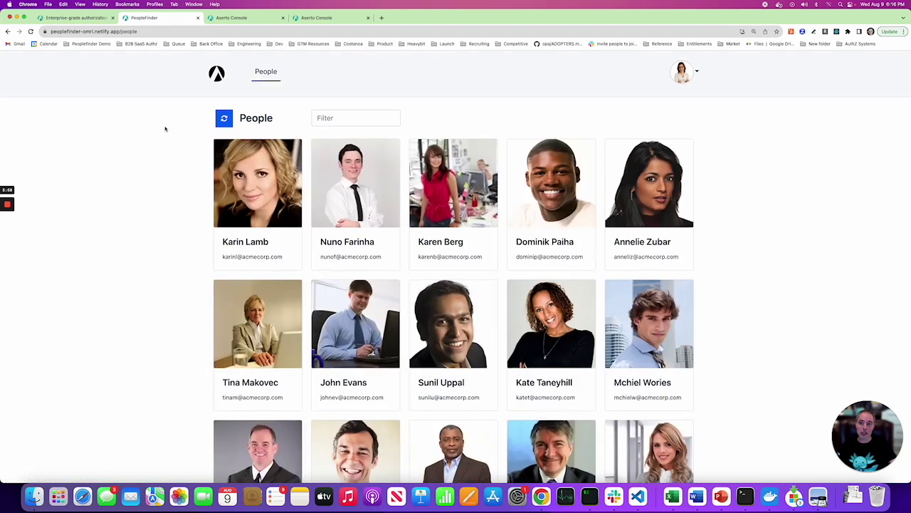
# Open the peoplefinder.DELETE.api.users.__id module in the Aserto Console
pyautogui.click(221, 18)
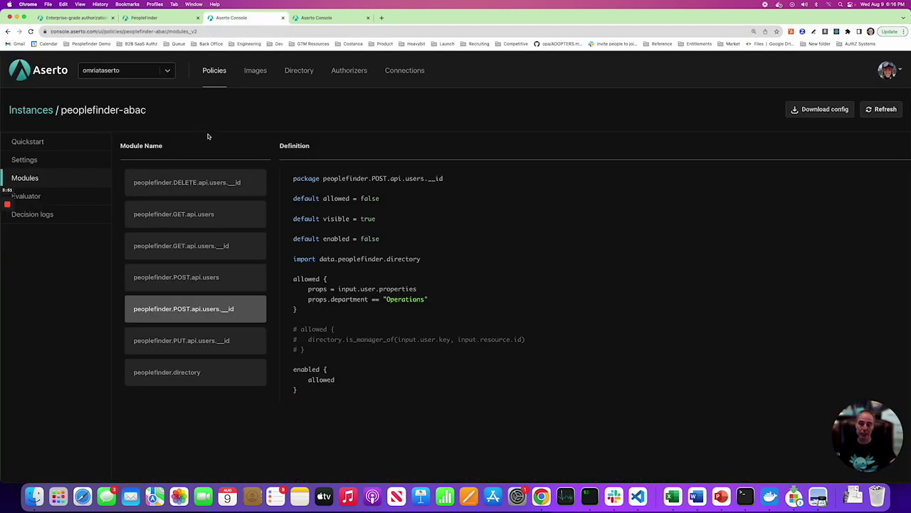
pyautogui.click(164, 183)
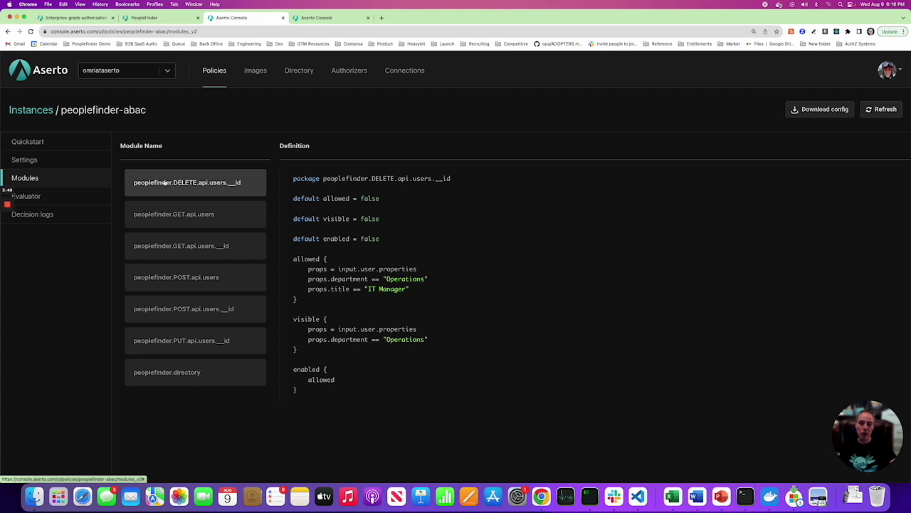
pyautogui.click(220, 193)
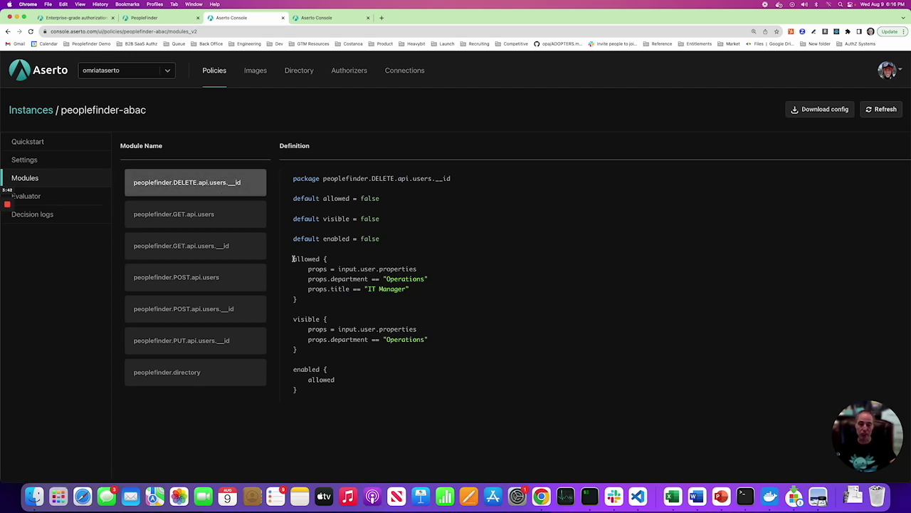
# Highlight its Operations and IT Manager conditions plus the visible and enabled rule blocks
pyautogui.doubleClick(405, 279)
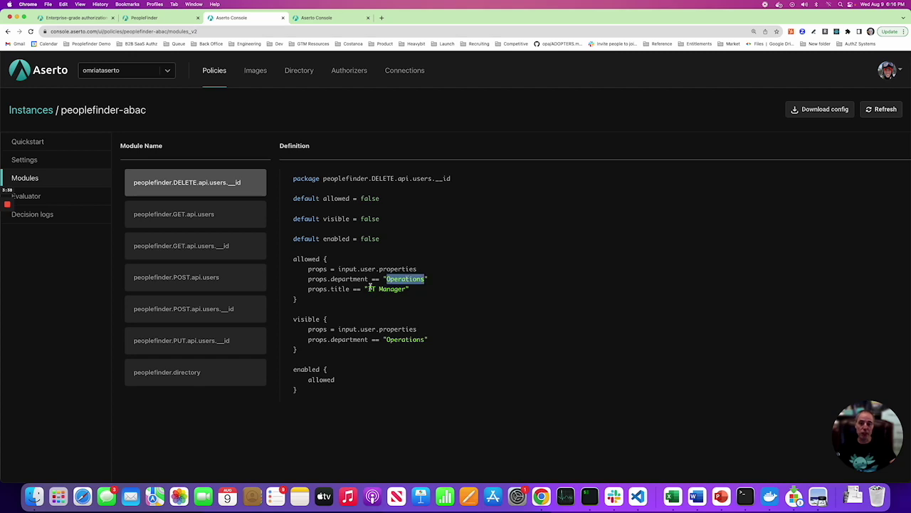
pyautogui.moveTo(368, 288); pyautogui.dragTo(407, 289)
pyautogui.click(395, 287)
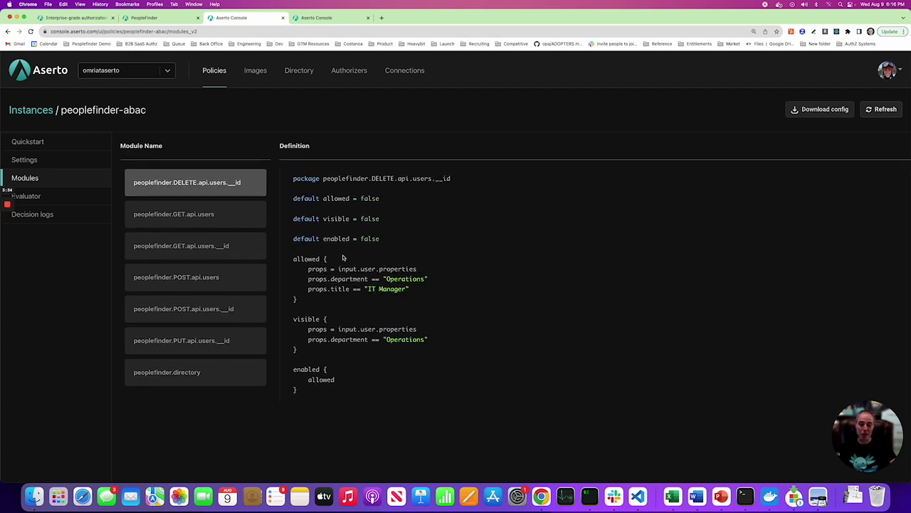
pyautogui.moveTo(293, 318); pyautogui.dragTo(299, 349)
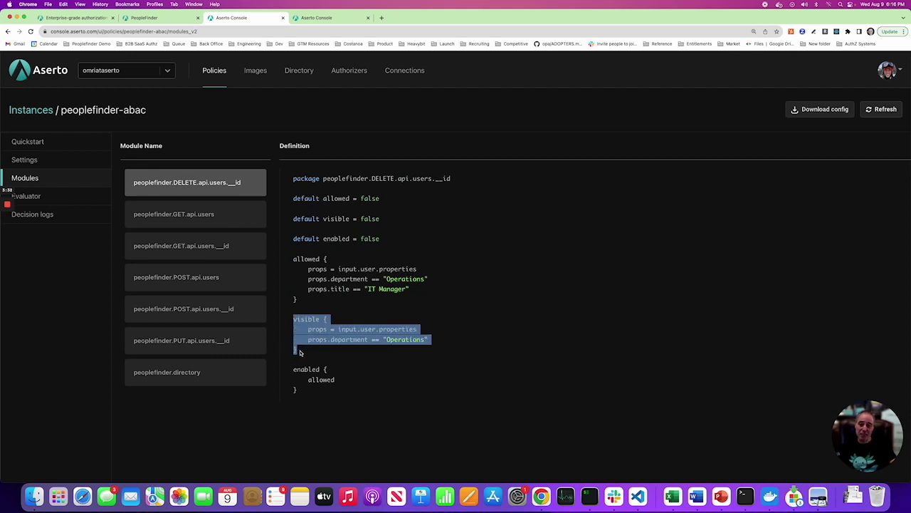
pyautogui.click(300, 349)
pyautogui.doubleClick(405, 339)
pyautogui.click(307, 370)
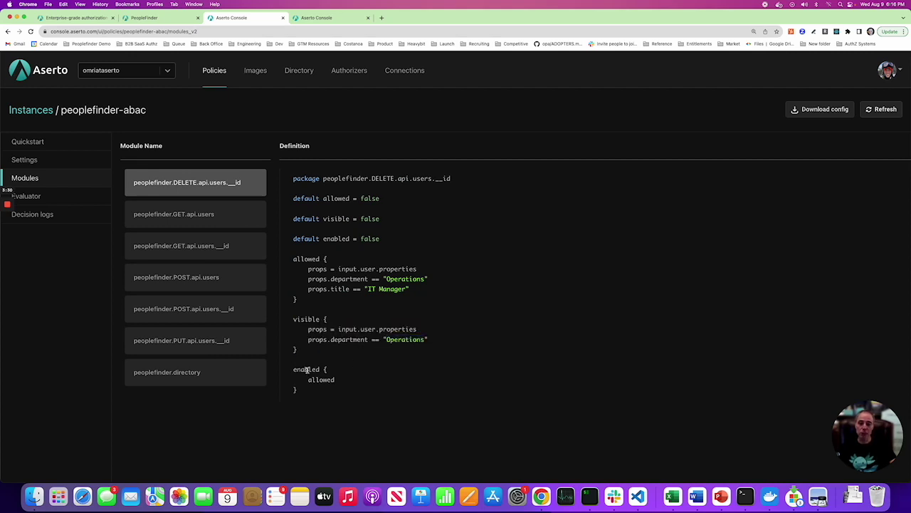
pyautogui.moveTo(293, 368); pyautogui.dragTo(307, 400)
pyautogui.click(308, 400)
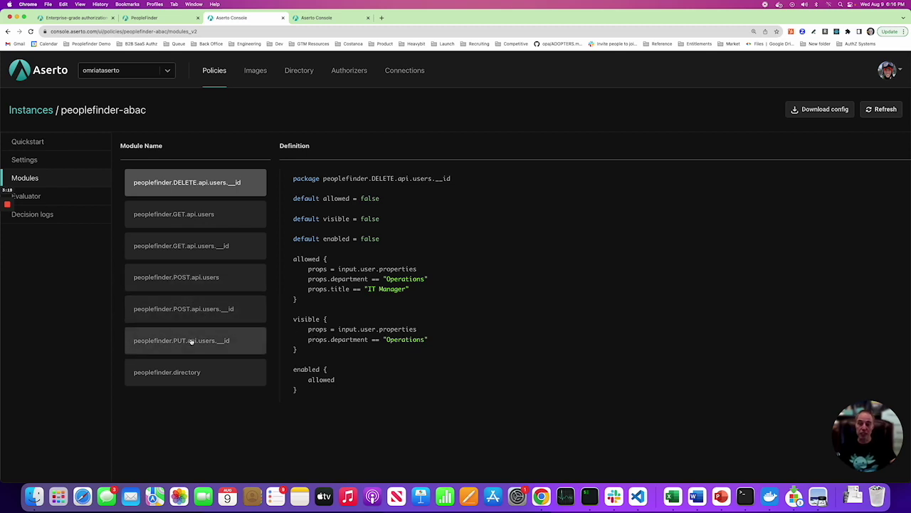
pyautogui.click(228, 336)
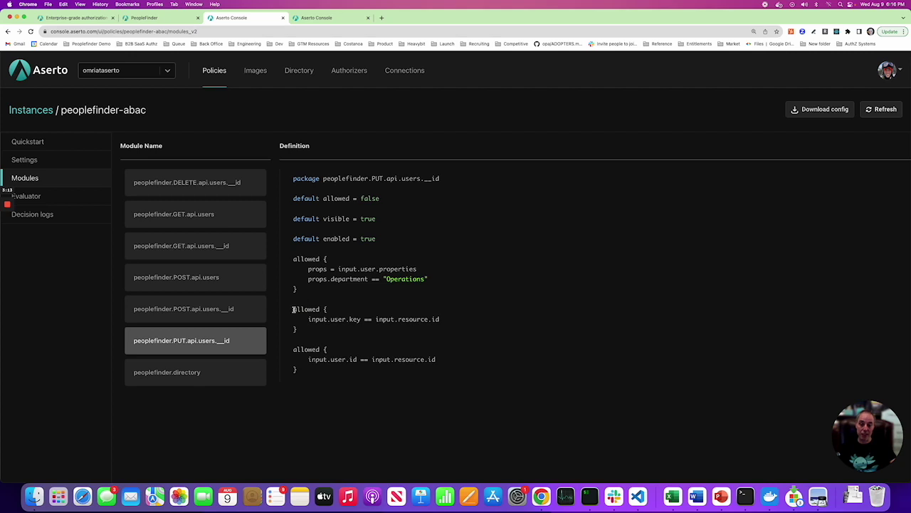
# In the PUT users module, highlight the user-key-matches-resource-id rule and the Operations condition
pyautogui.moveTo(293, 309); pyautogui.dragTo(442, 322)
pyautogui.click(315, 318)
pyautogui.click(299, 329)
pyautogui.click(364, 320)
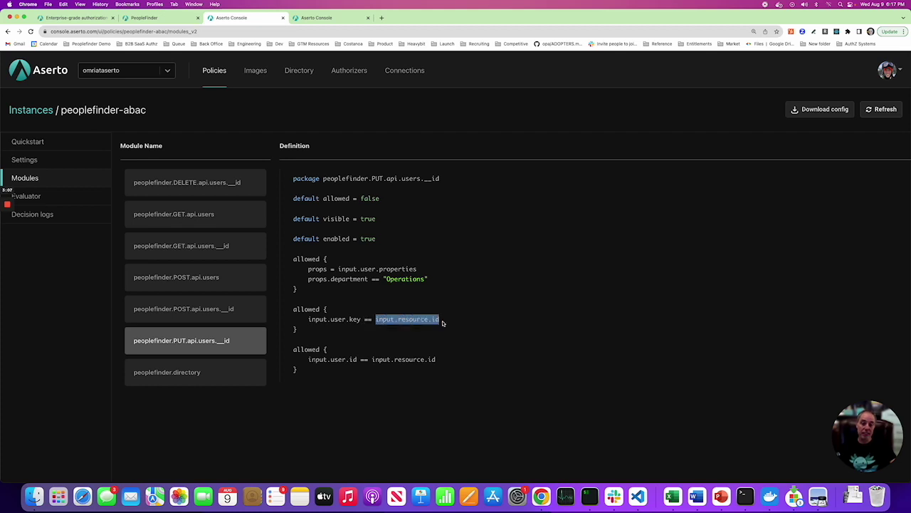
pyautogui.click(442, 323)
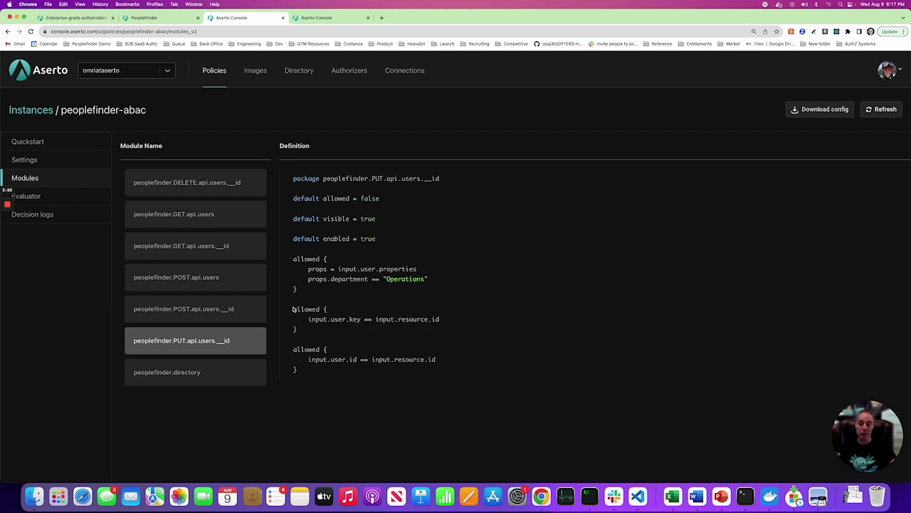
pyautogui.moveTo(293, 308); pyautogui.dragTo(299, 333)
pyautogui.click(299, 335)
pyautogui.moveTo(291, 257); pyautogui.dragTo(326, 300)
pyautogui.doubleClick(404, 278)
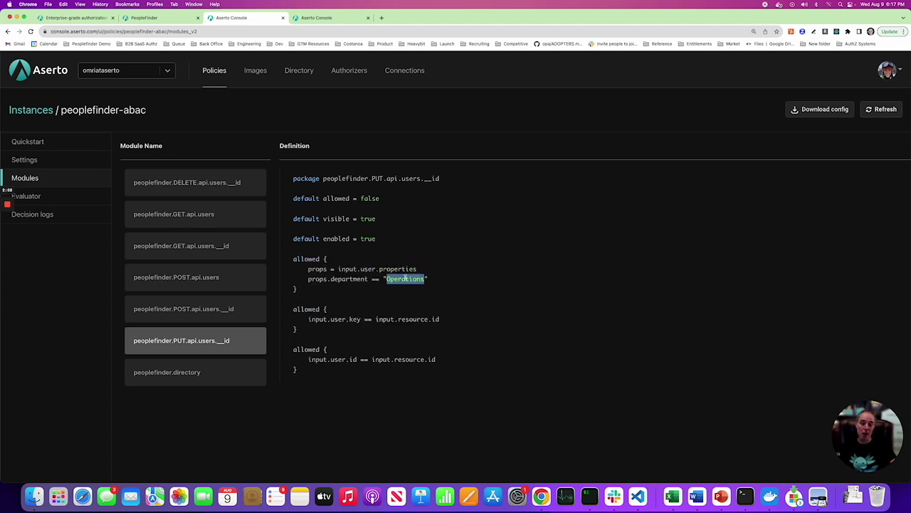
pyautogui.click(348, 300)
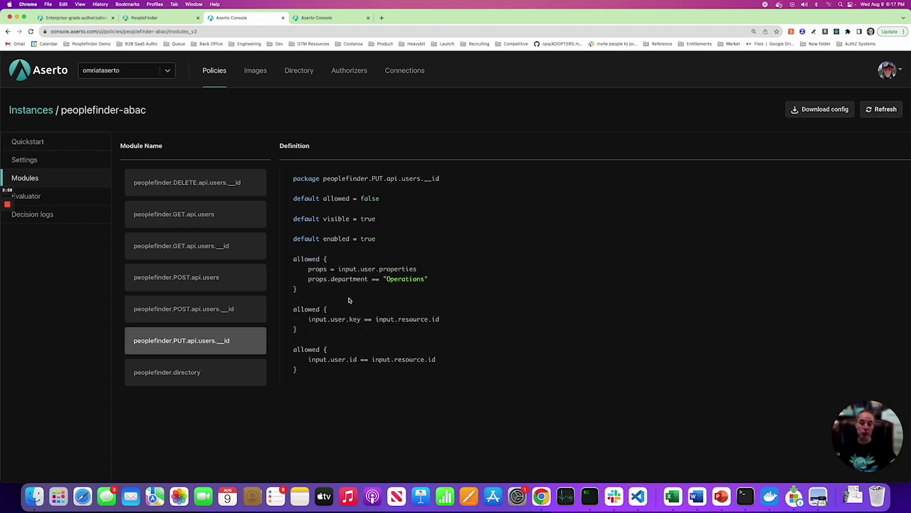
# Open the POST users module and highlight its Operations rule, enabled block and commented-out manager rule
pyautogui.click(211, 312)
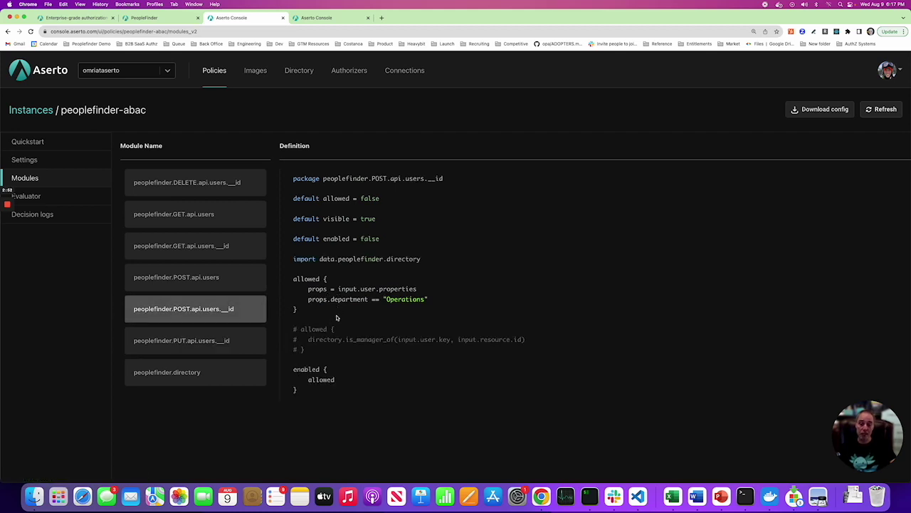
pyautogui.moveTo(292, 277); pyautogui.dragTo(427, 302)
pyautogui.doubleClick(403, 300)
pyautogui.click(391, 302)
pyautogui.moveTo(292, 365); pyautogui.dragTo(302, 409)
pyautogui.click(310, 398)
pyautogui.moveTo(292, 328)
pyautogui.mouseDown()
pyautogui.moveTo(296, 352)
pyautogui.moveTo(292, 325)
pyautogui.mouseUp()
pyautogui.click(317, 356)
pyautogui.click(318, 323)
pyautogui.click(171, 18)
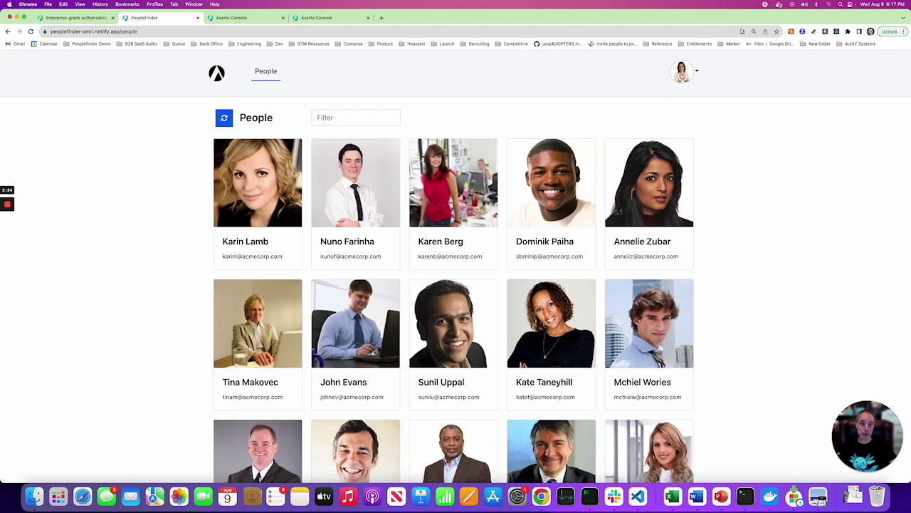
pyautogui.click(682, 74)
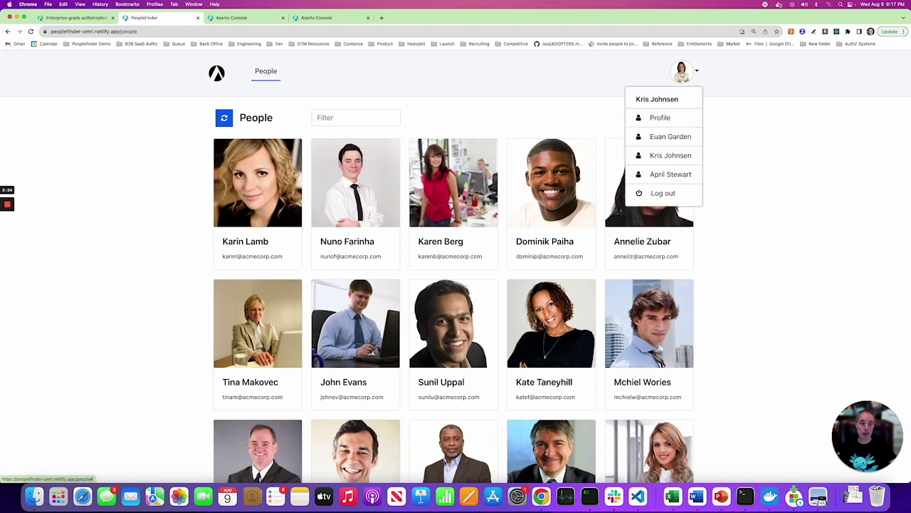
pyautogui.click(663, 175)
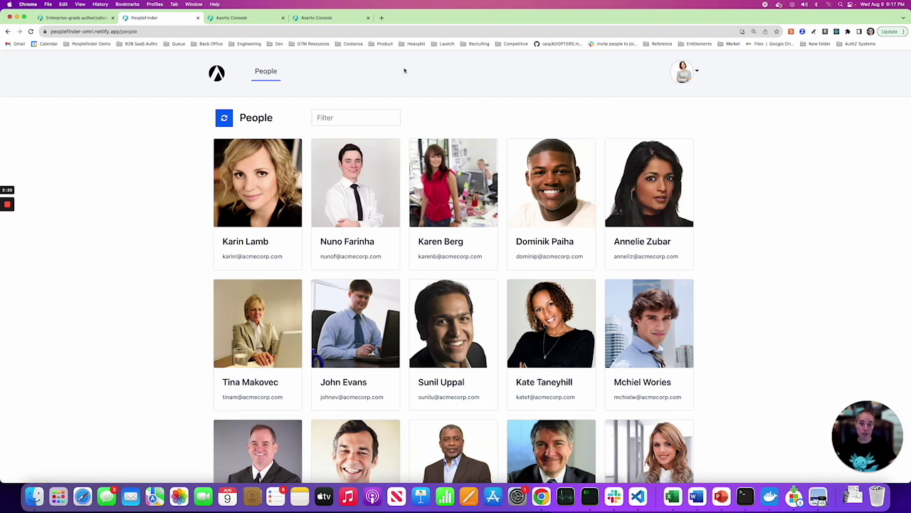
pyautogui.click(342, 118)
pyautogui.write('euan')
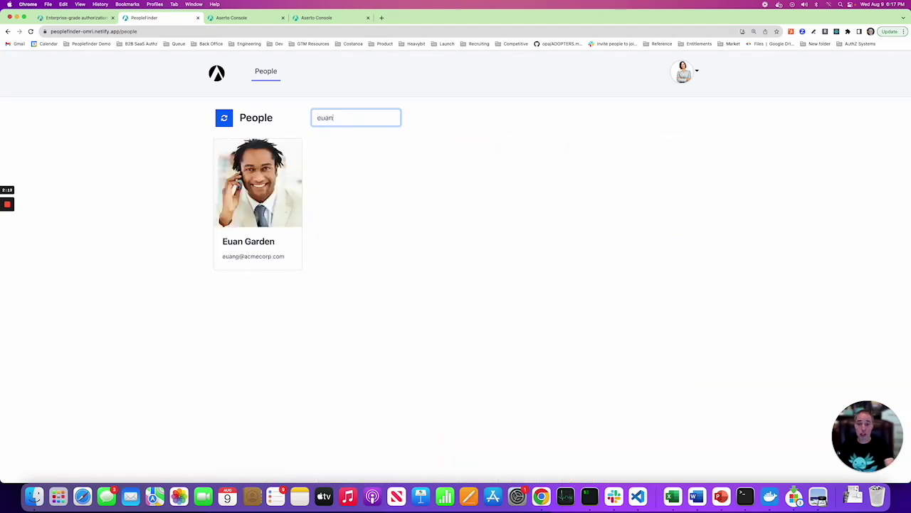
pyautogui.click(268, 190)
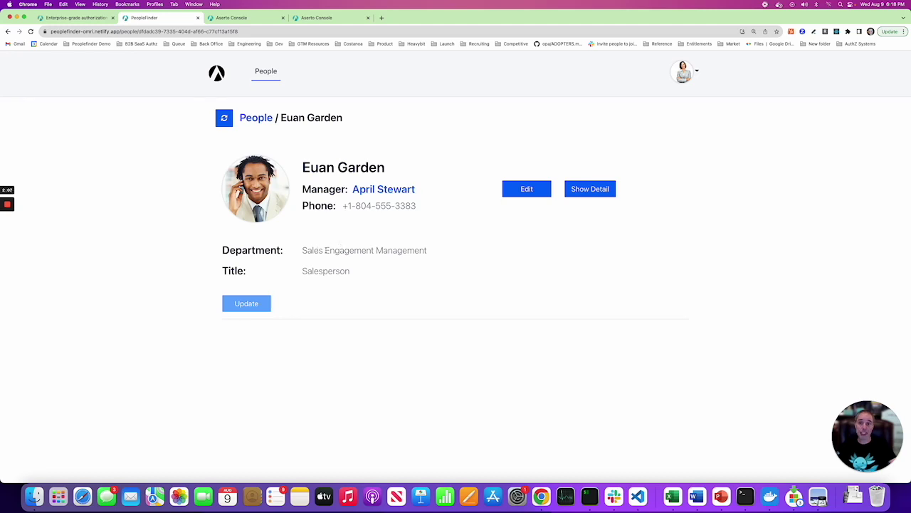
pyautogui.click(255, 118)
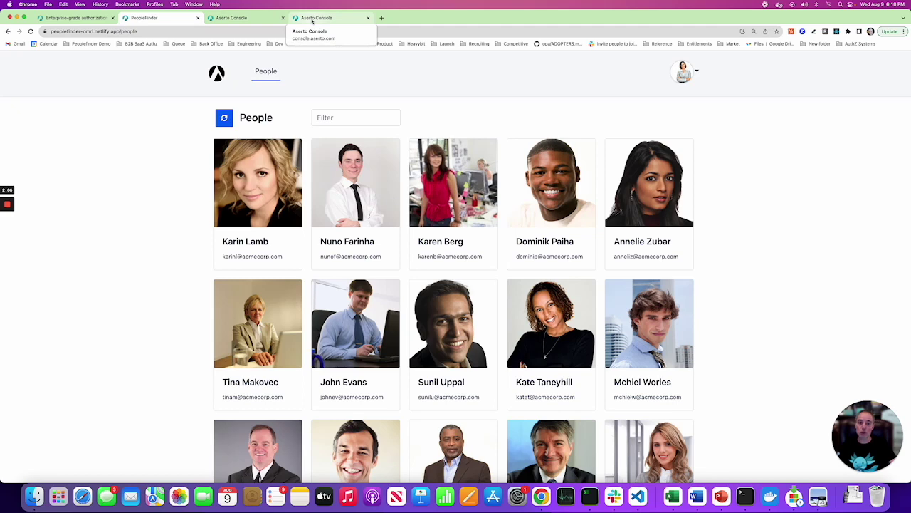
pyautogui.click(312, 20)
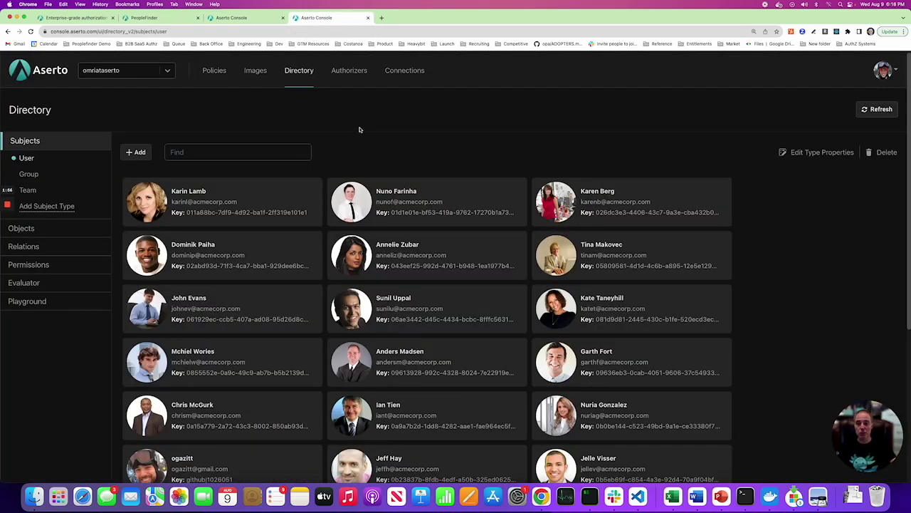
# Search the directory for the Salesperson, check his properties and graph, then open his manager's record
pyautogui.click(264, 152)
pyautogui.write('euan')
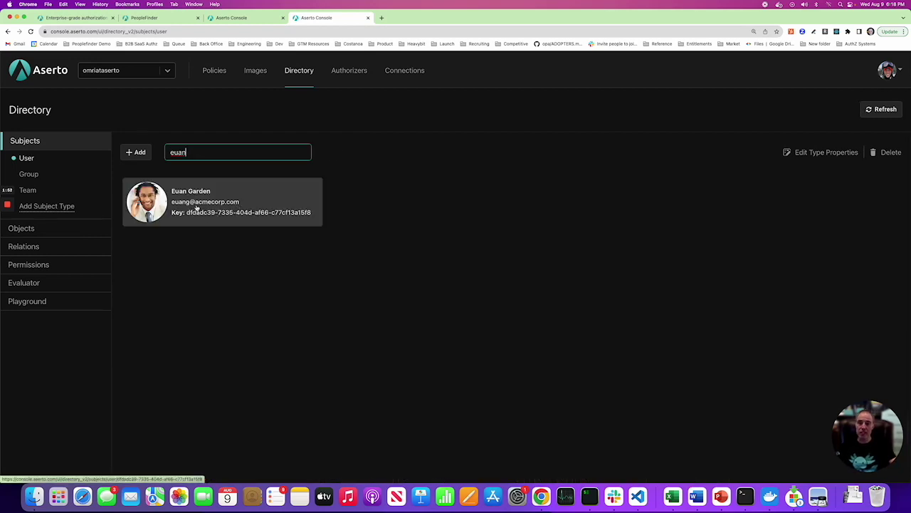
pyautogui.click(195, 206)
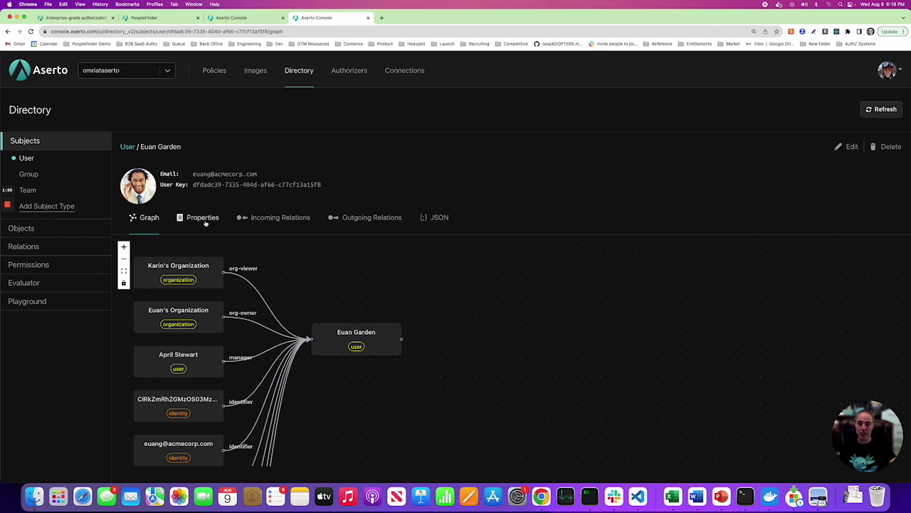
pyautogui.click(204, 218)
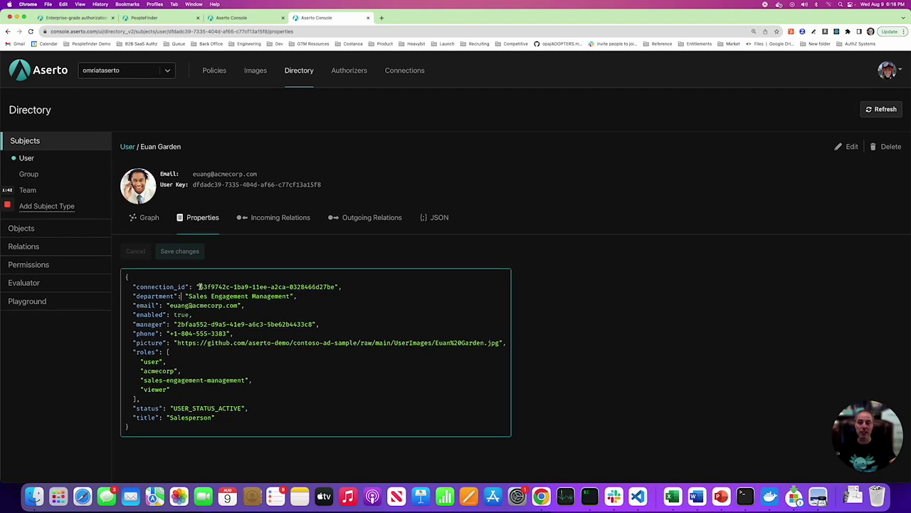
pyautogui.click(141, 220)
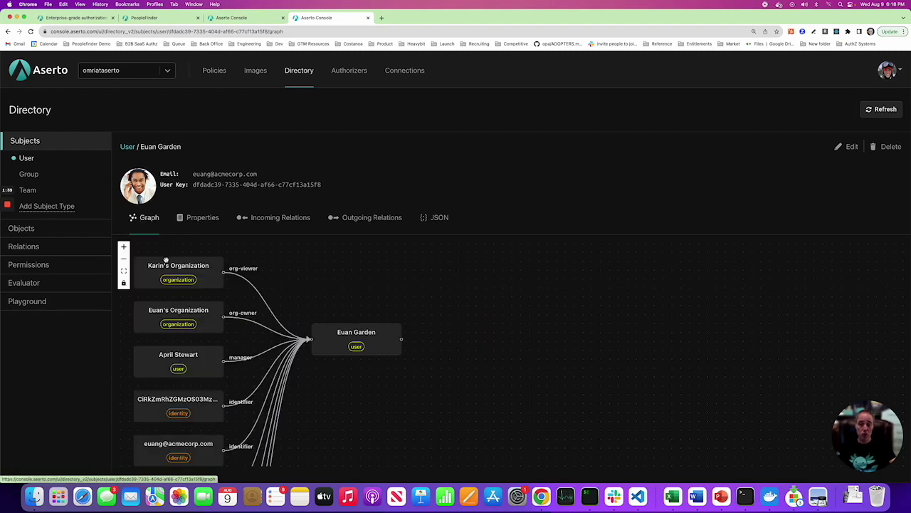
pyautogui.click(200, 361)
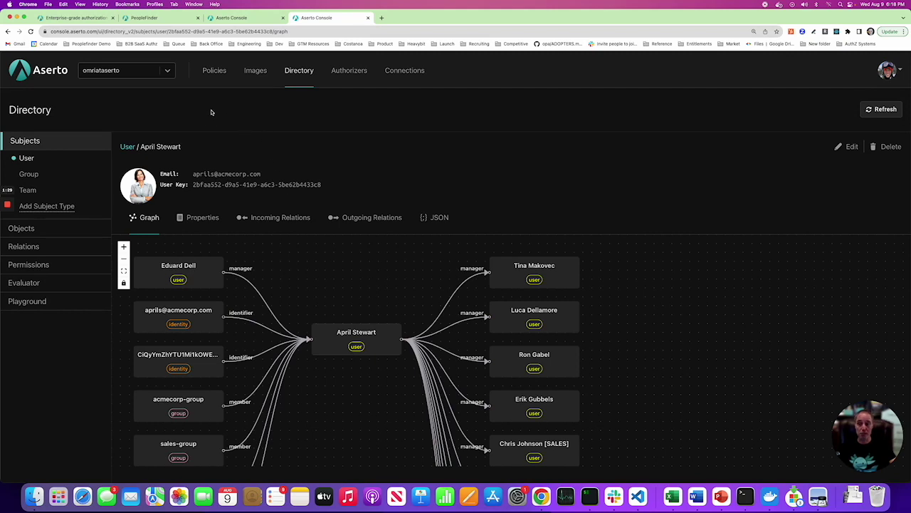
pyautogui.click(235, 17)
# In the instance Settings, change the Policy image tag from 0.0.6 to 0.0.7 and save
pyautogui.click(24, 159)
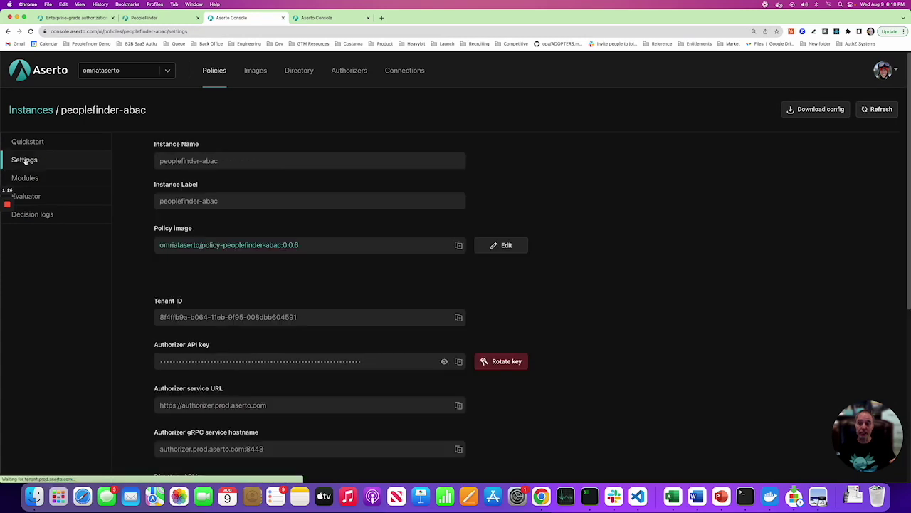
pyautogui.click(497, 245)
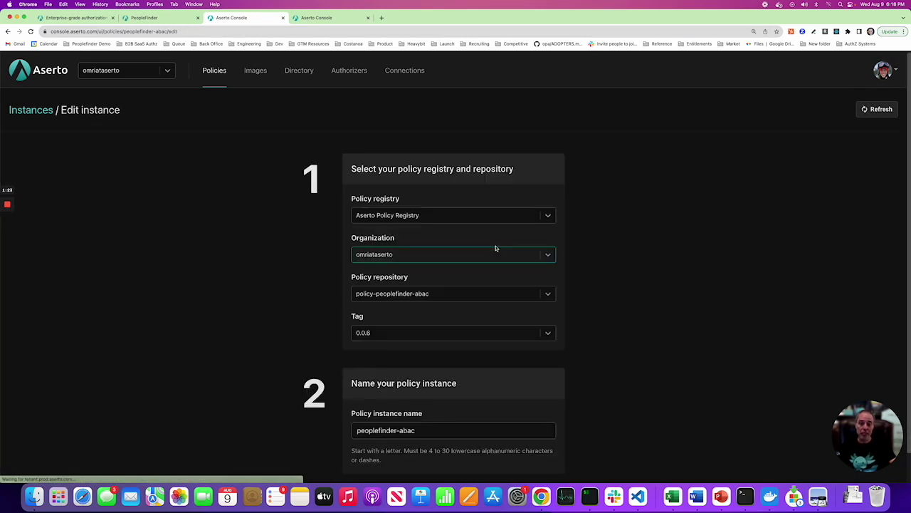
pyautogui.click(396, 337)
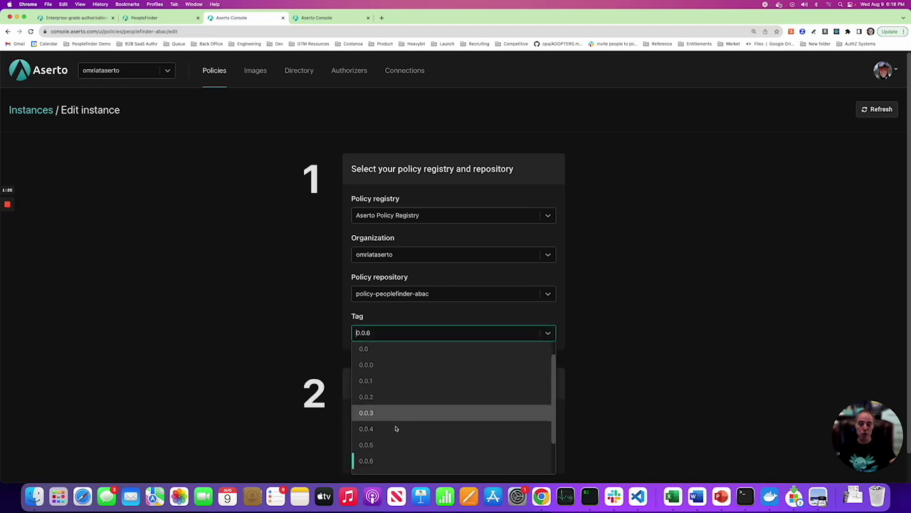
pyautogui.click(380, 466)
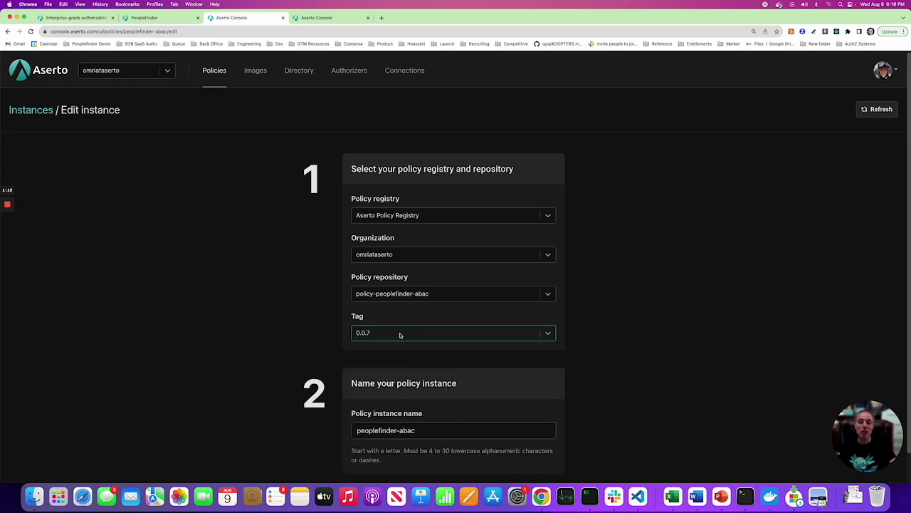
pyautogui.scroll(-1, 399, 335)
pyautogui.click(540, 461)
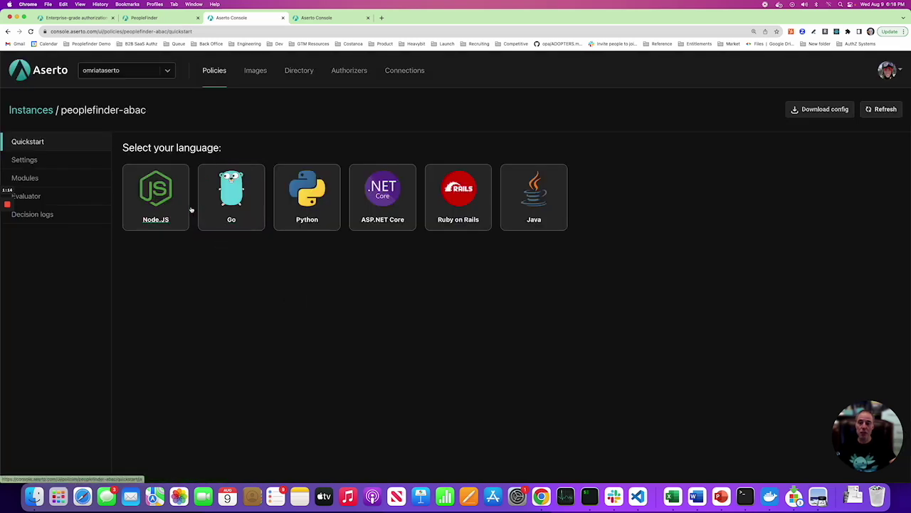
# Refresh the POST users module and highlight its now-active is_manager_of rule on input.resource
pyautogui.click(61, 181)
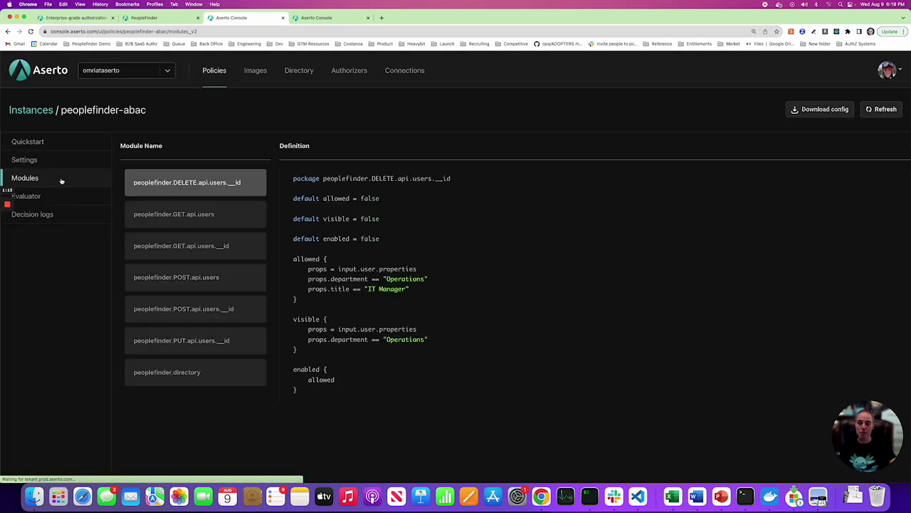
pyautogui.click(181, 308)
pyautogui.click(879, 110)
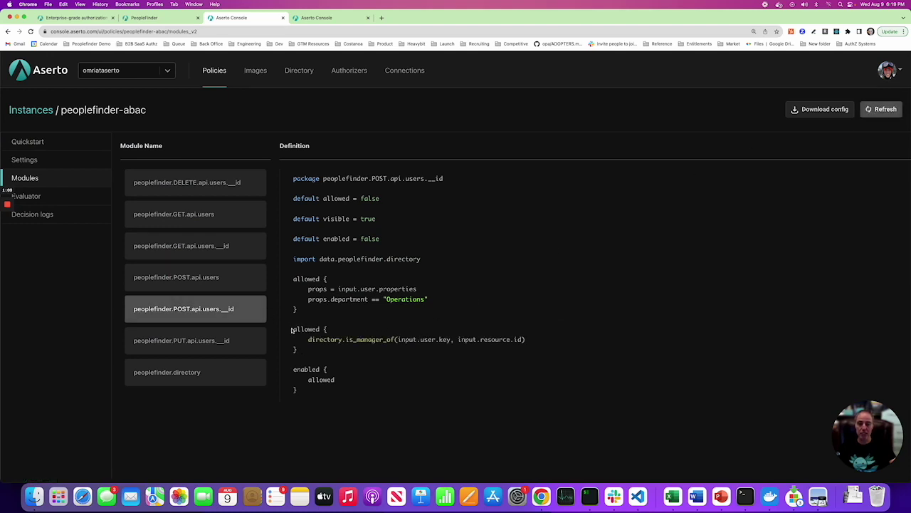
pyautogui.moveTo(293, 329); pyautogui.dragTo(310, 350)
pyautogui.click(313, 346)
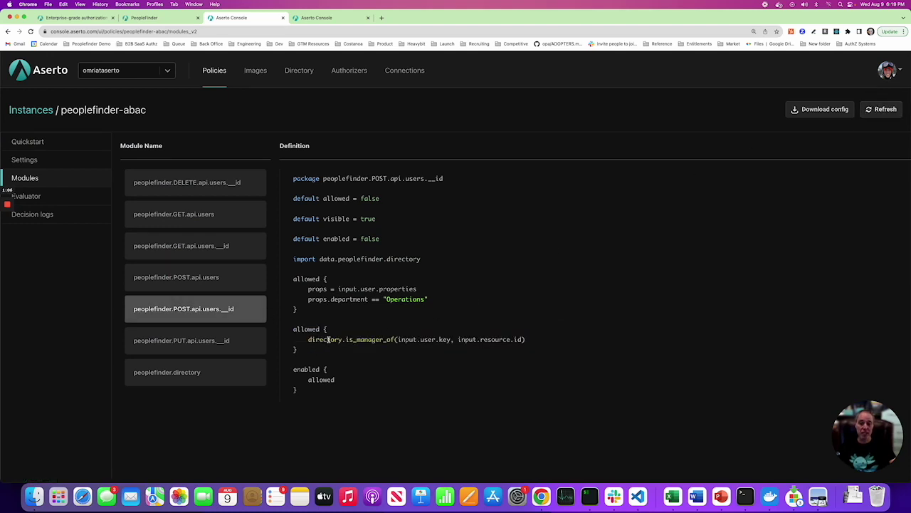
pyautogui.moveTo(399, 340); pyautogui.dragTo(511, 340)
pyautogui.click(515, 339)
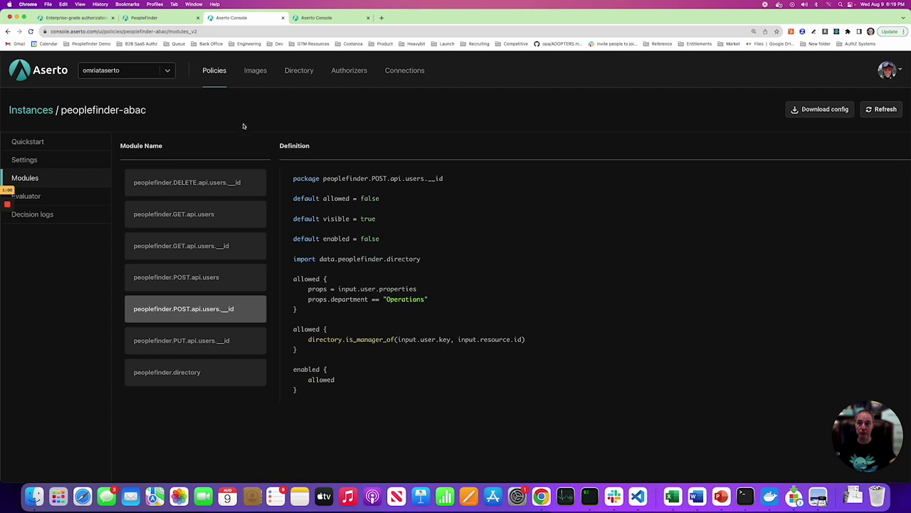
pyautogui.click(165, 18)
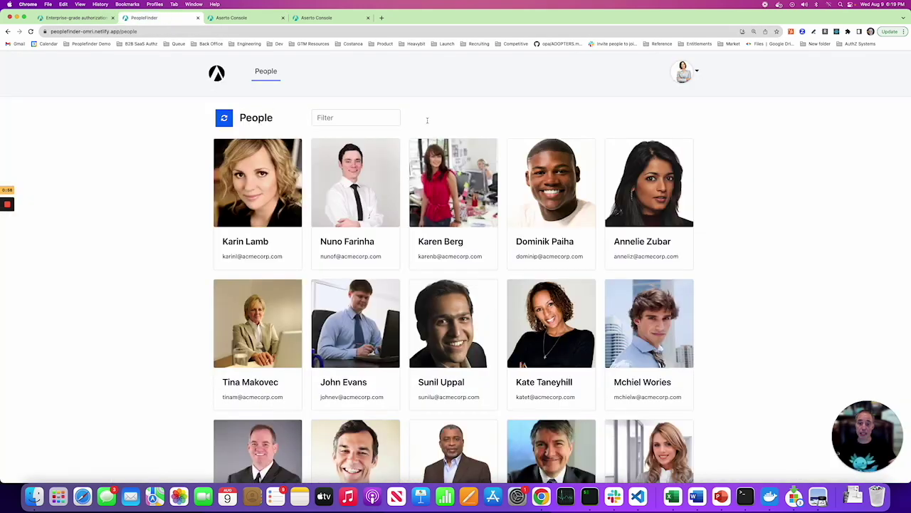
# Filter the people list by the salesperson's first name and open his profile
pyautogui.click(378, 115)
pyautogui.write('euan')
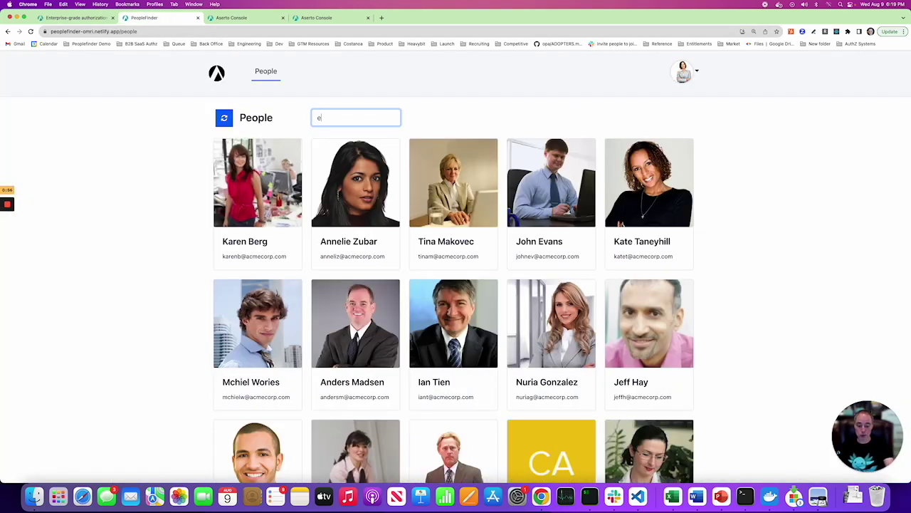
pyautogui.click(268, 192)
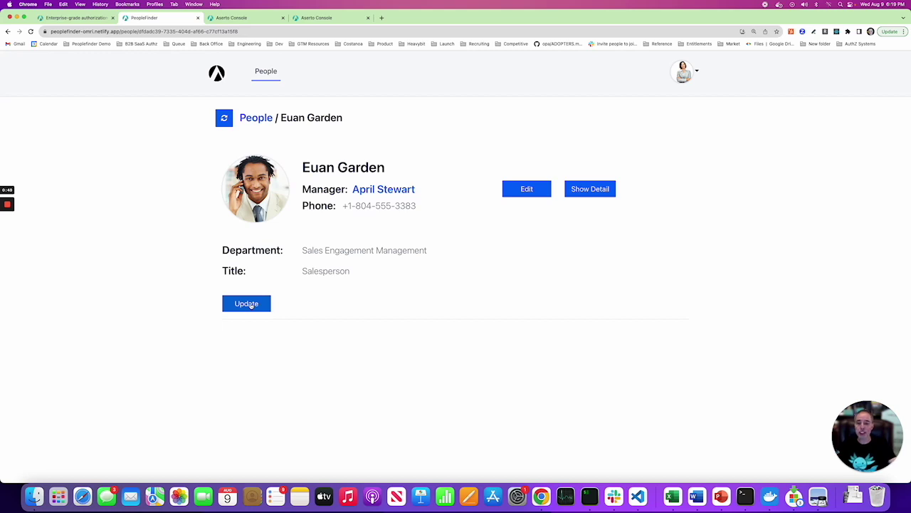
# Change his title from Salesperson to Sales Manager, save it, and open the manager's profile
pyautogui.click(249, 304)
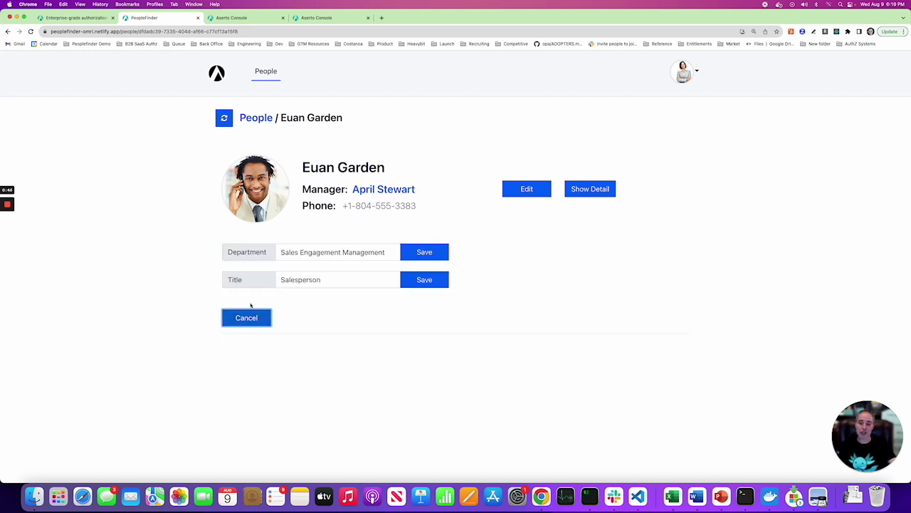
pyautogui.click(341, 278)
pyautogui.doubleClick(303, 279)
pyautogui.write('S')
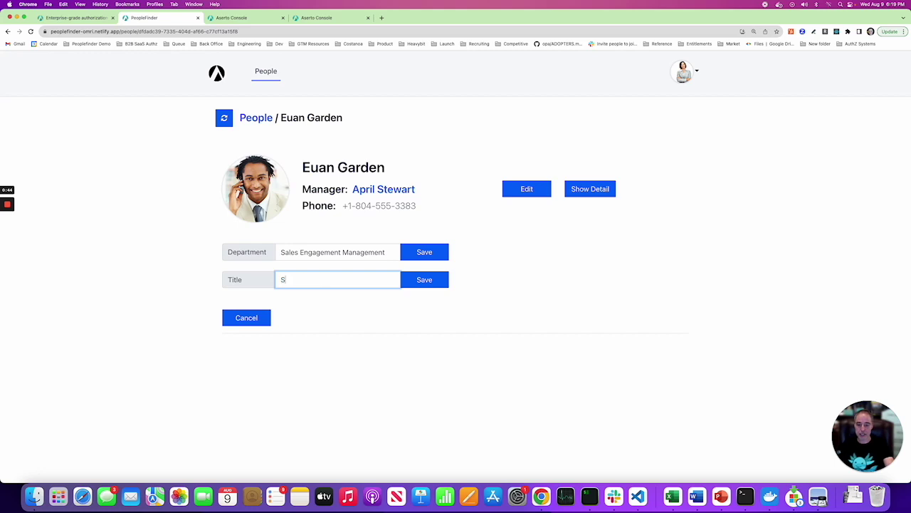
pyautogui.write('ales Manager')
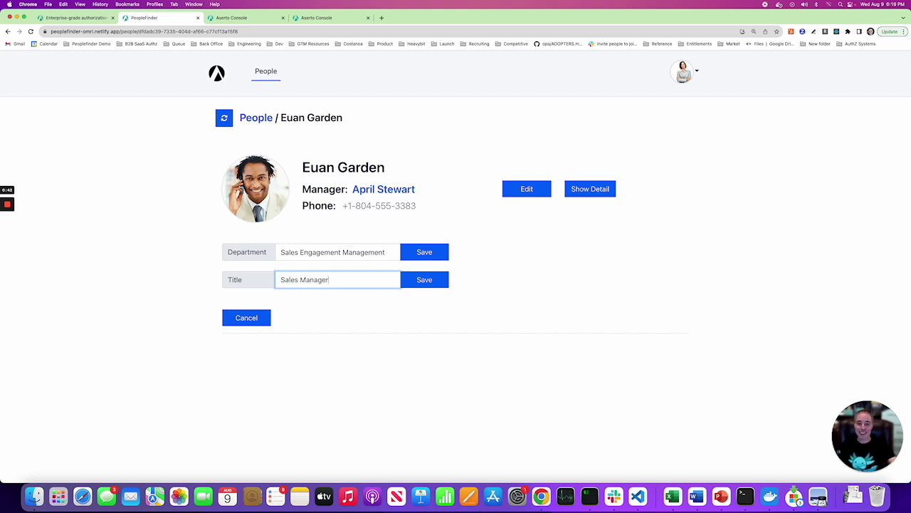
pyautogui.click(419, 285)
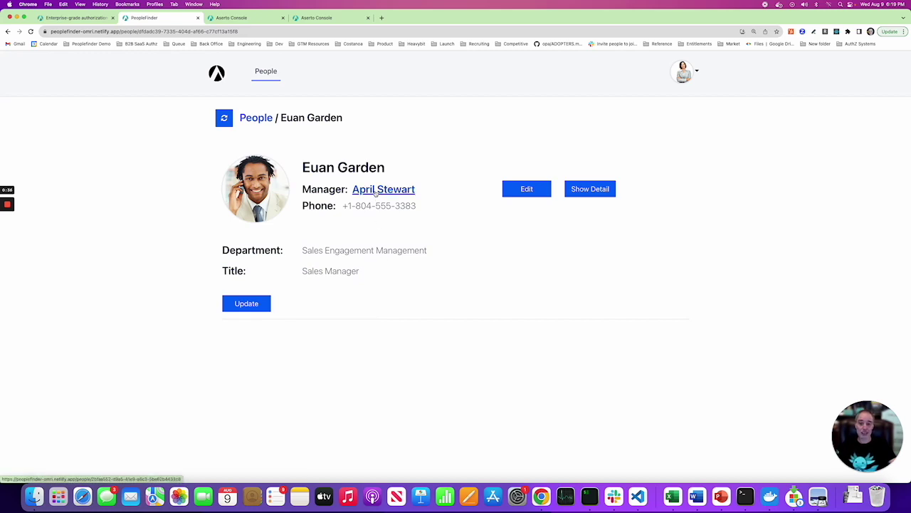
pyautogui.click(375, 190)
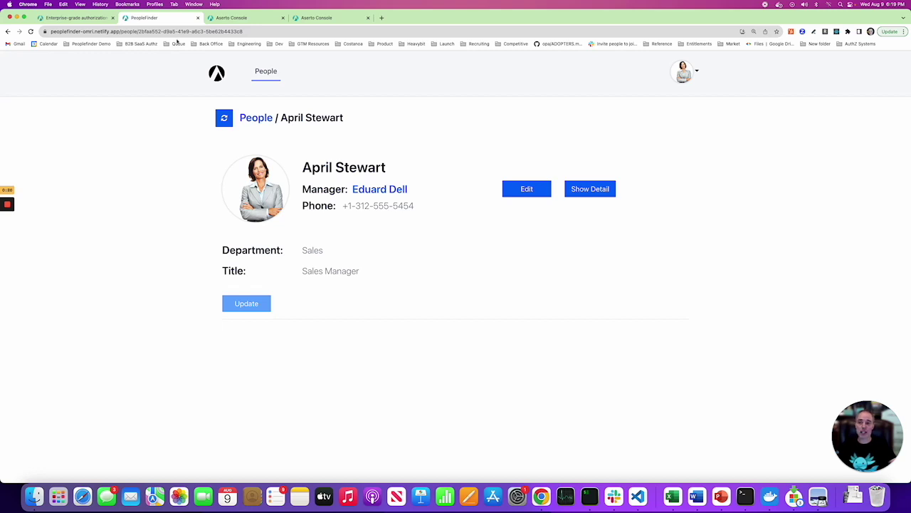
# Go to the Aserto website tab, try Sign up, and dismiss the open beta notice
pyautogui.click(87, 19)
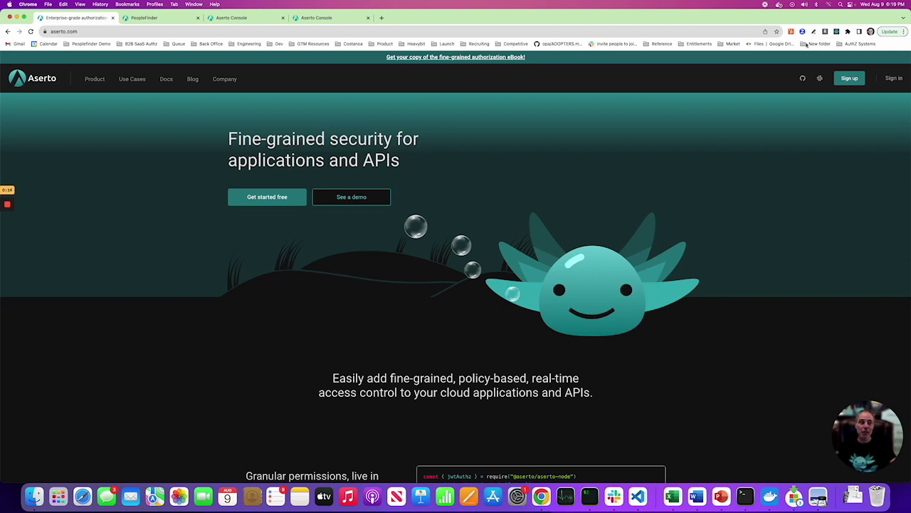
pyautogui.click(849, 78)
pyautogui.click(627, 150)
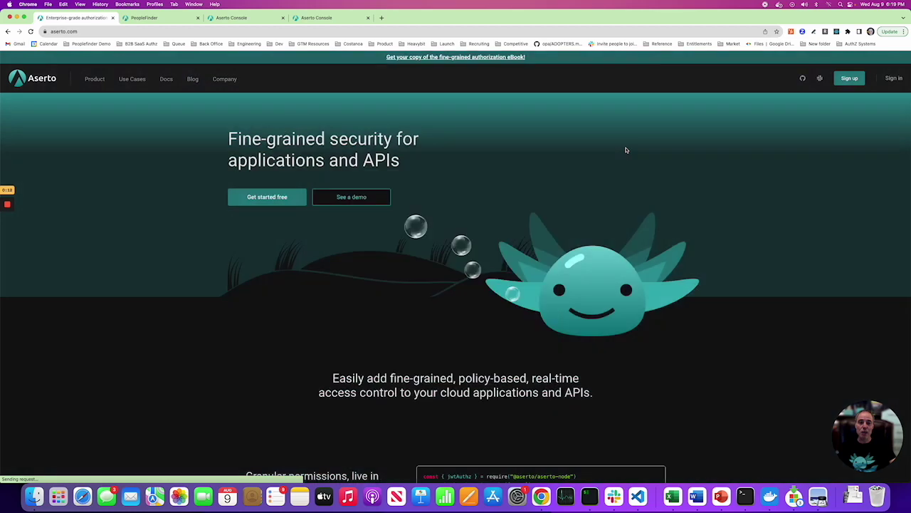